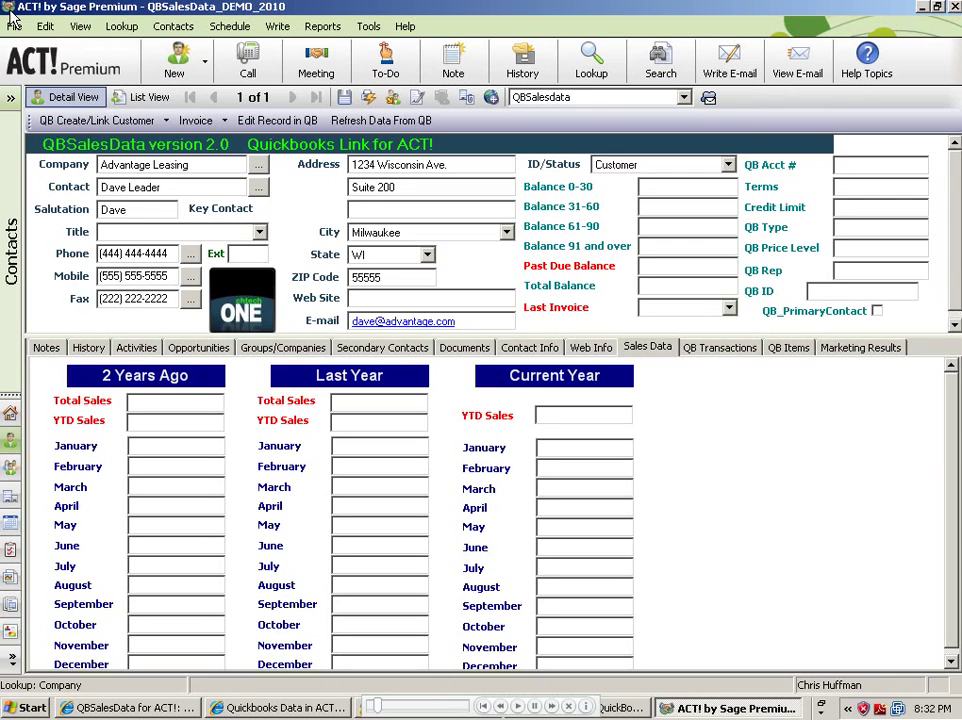
Start a new QuickBooks customer for the contact, picking Advantage Leasing as the customer name.
{"action": "left_click", "coordinate": [368, 212]}
{"action": "left_click", "coordinate": [118, 124]}
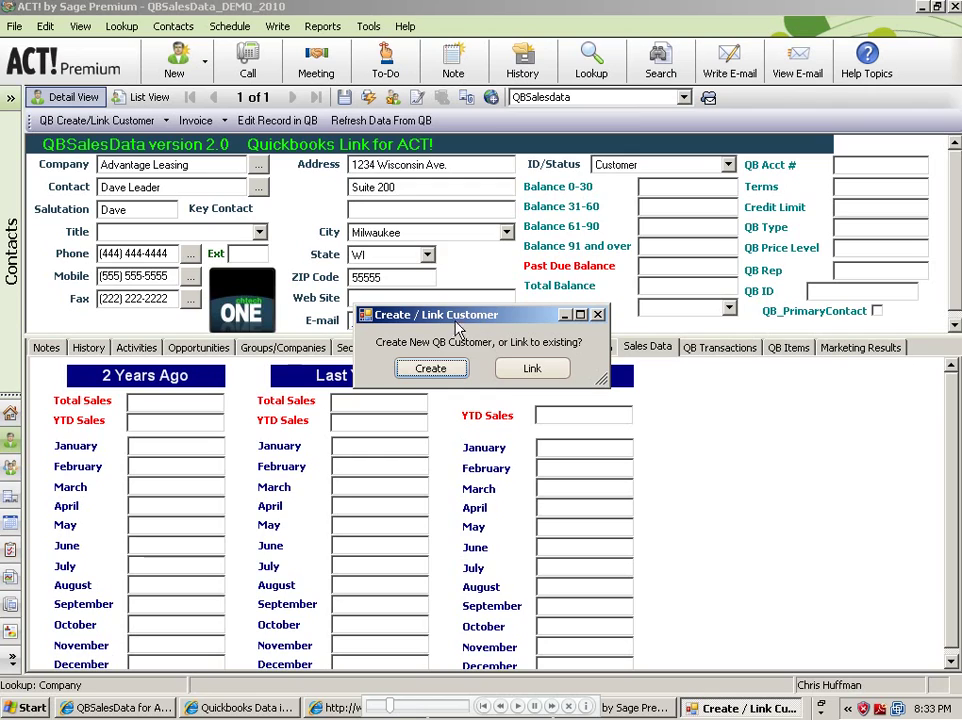
{"action": "left_click", "coordinate": [432, 367]}
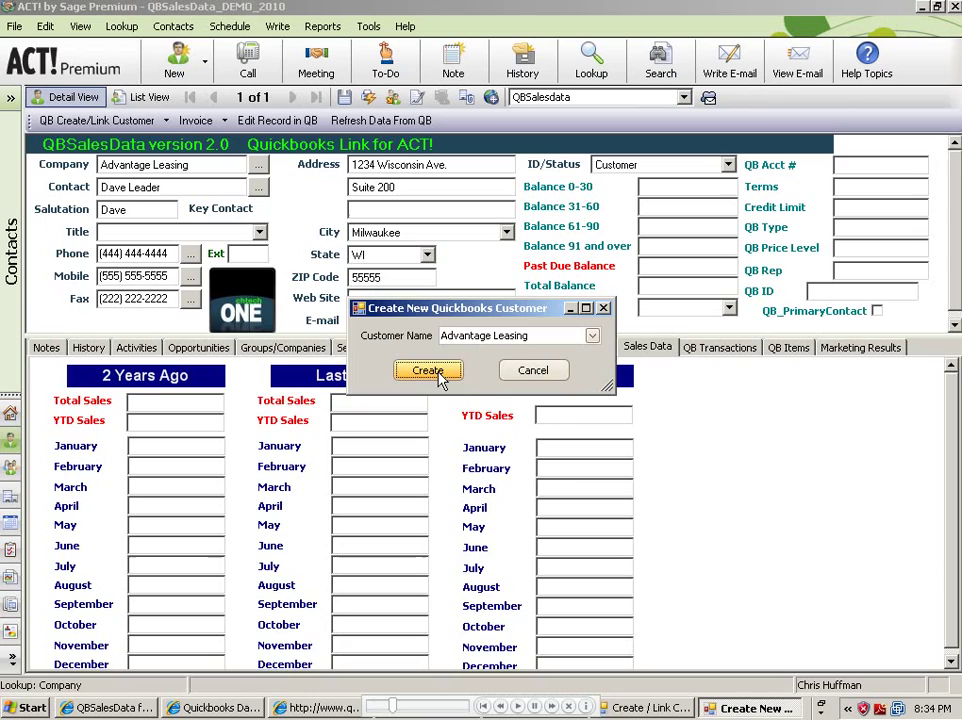
{"action": "left_click", "coordinate": [592, 337]}
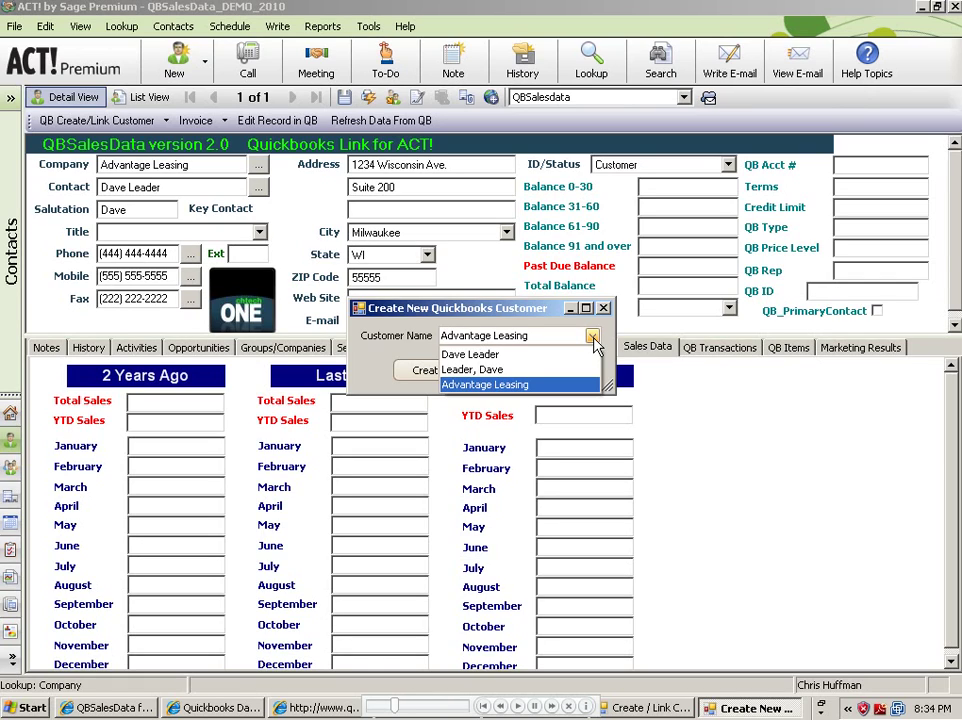
{"action": "left_click", "coordinate": [545, 328]}
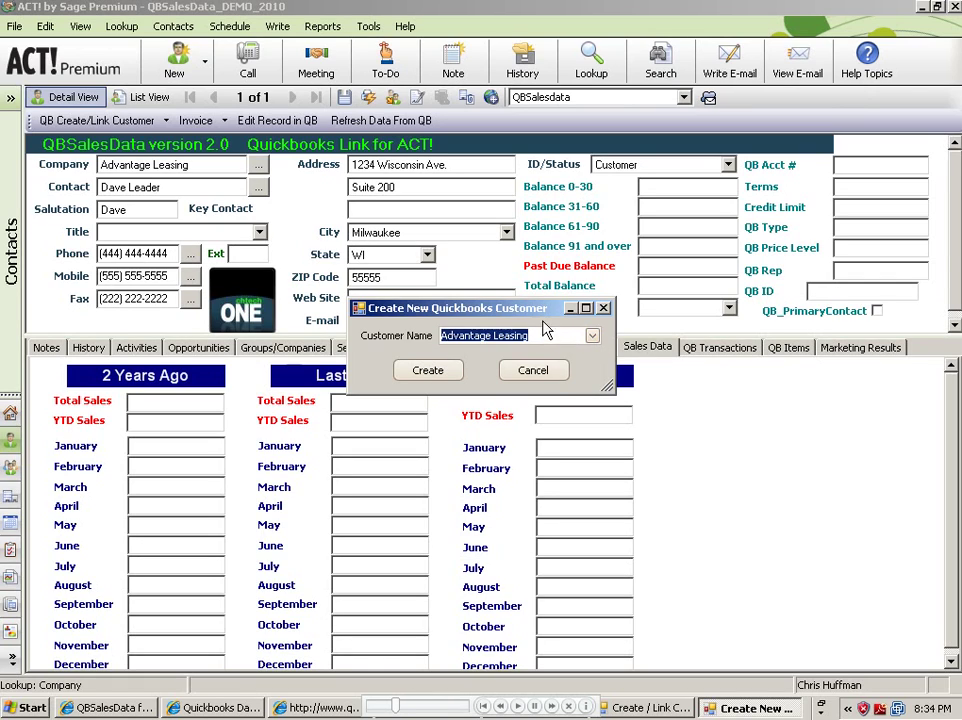
{"action": "left_click", "coordinate": [545, 336]}
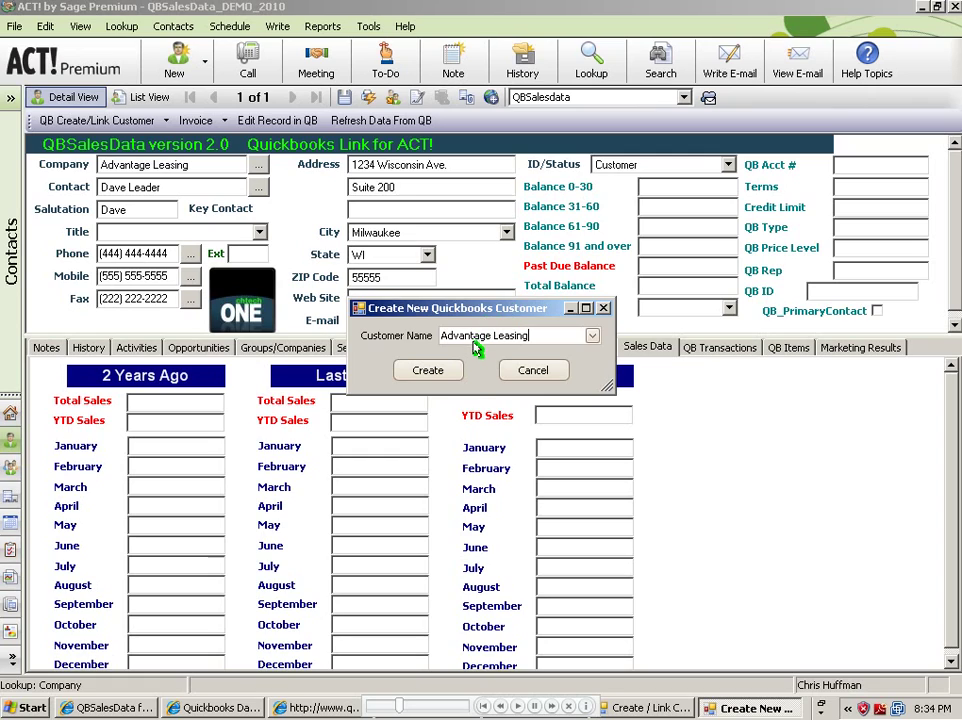
Confirm creation of the Advantage Leasing customer in QuickBooks.
{"action": "left_click", "coordinate": [428, 371]}
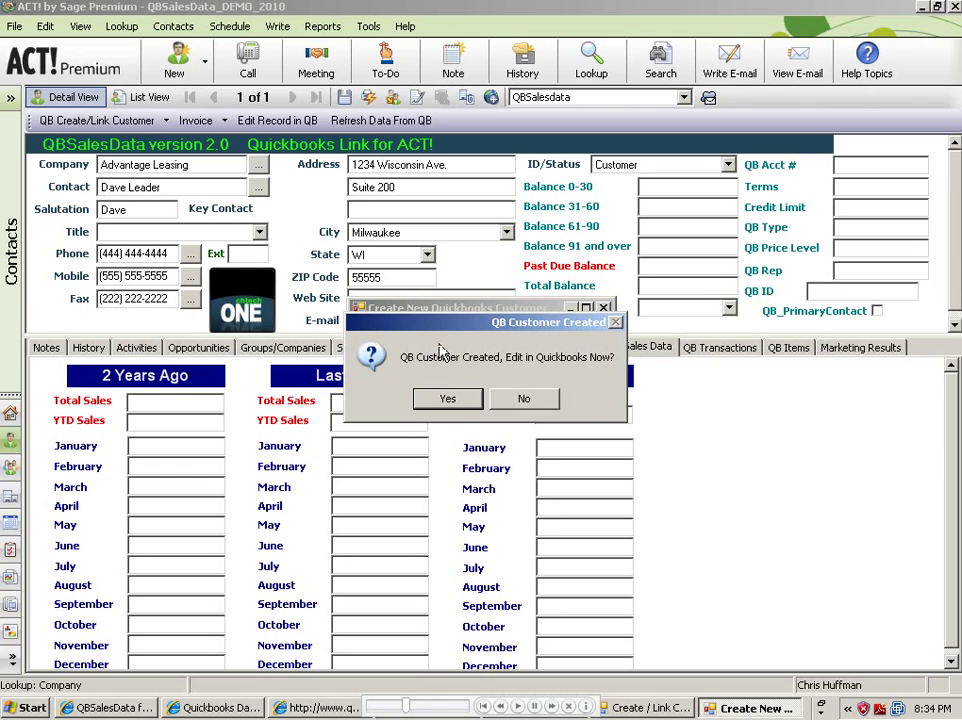
Edit Advantage Leasing in QuickBooks with type Referral, terms Net 30 and rep DG, then save.
{"action": "left_click", "coordinate": [448, 399]}
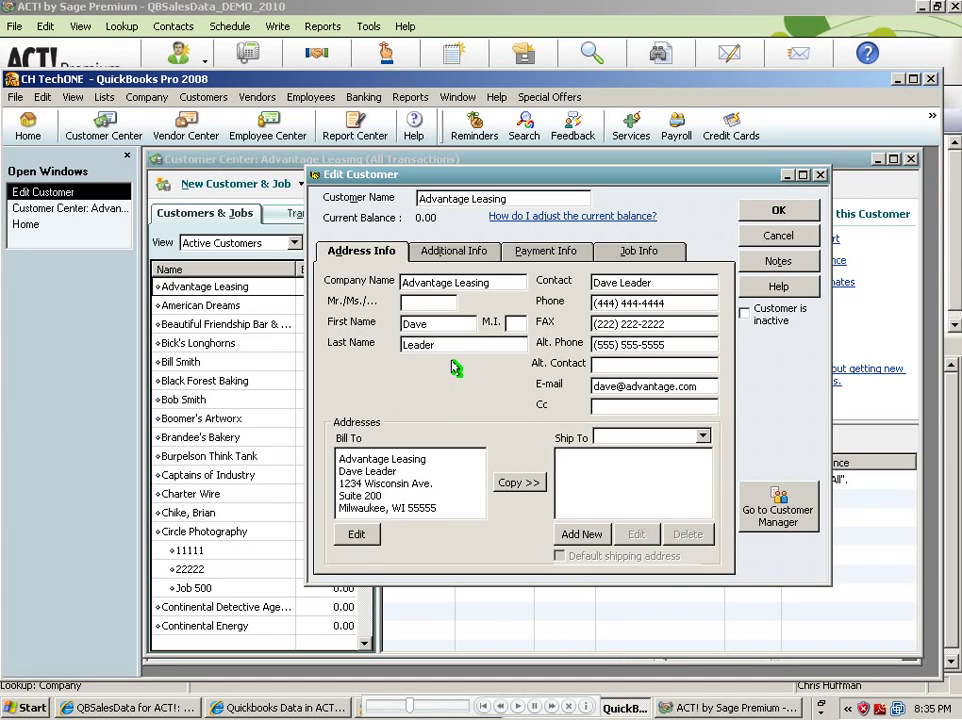
{"action": "left_click", "coordinate": [455, 254]}
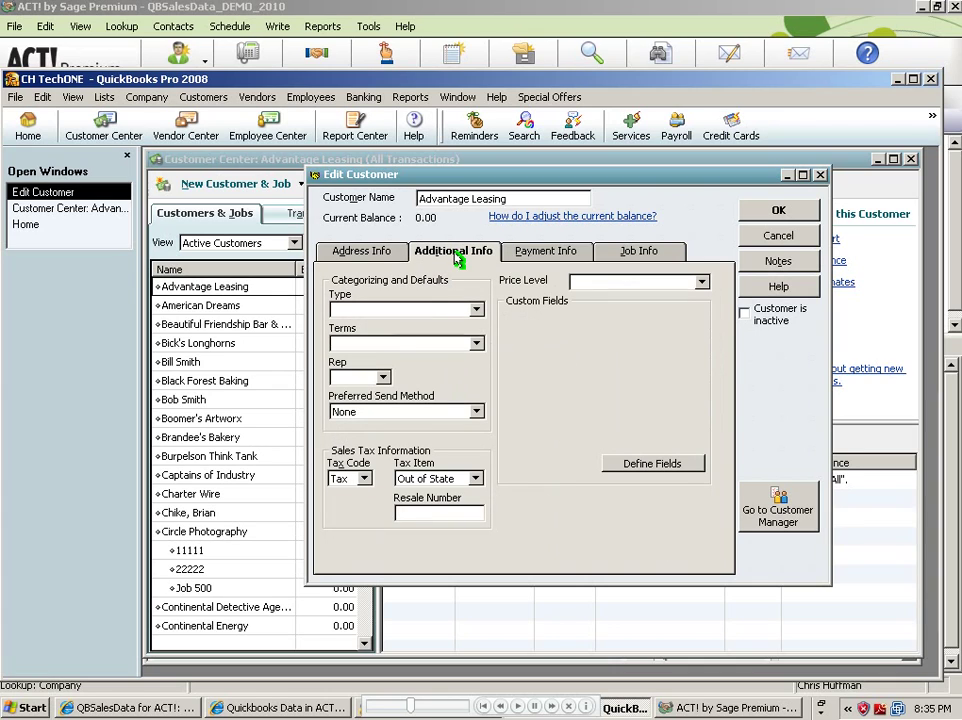
{"action": "left_click", "coordinate": [477, 313]}
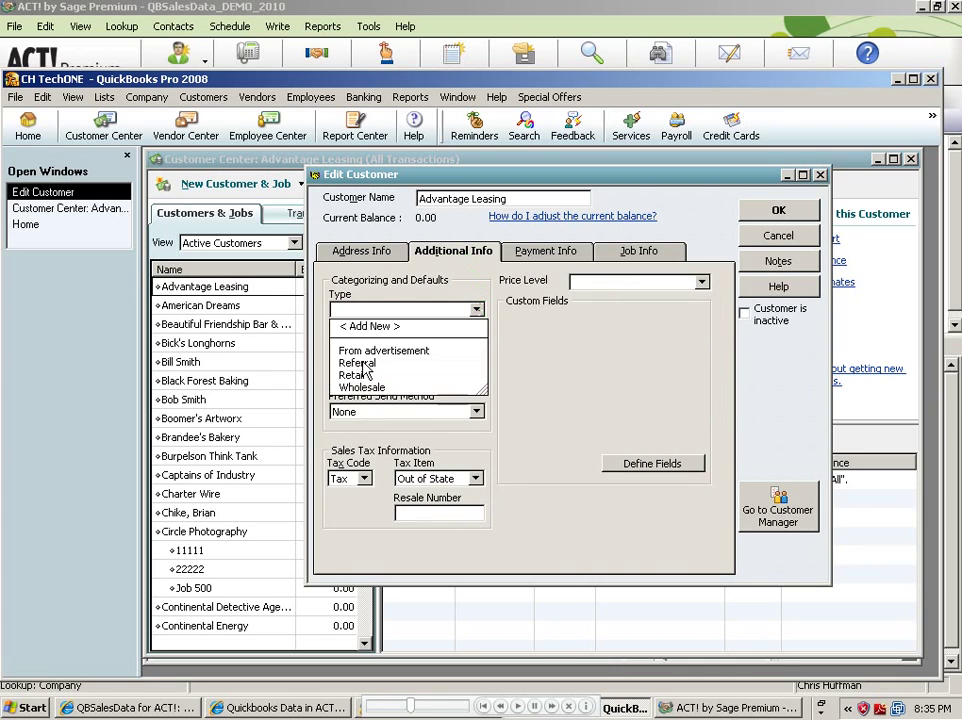
{"action": "left_click", "coordinate": [440, 366]}
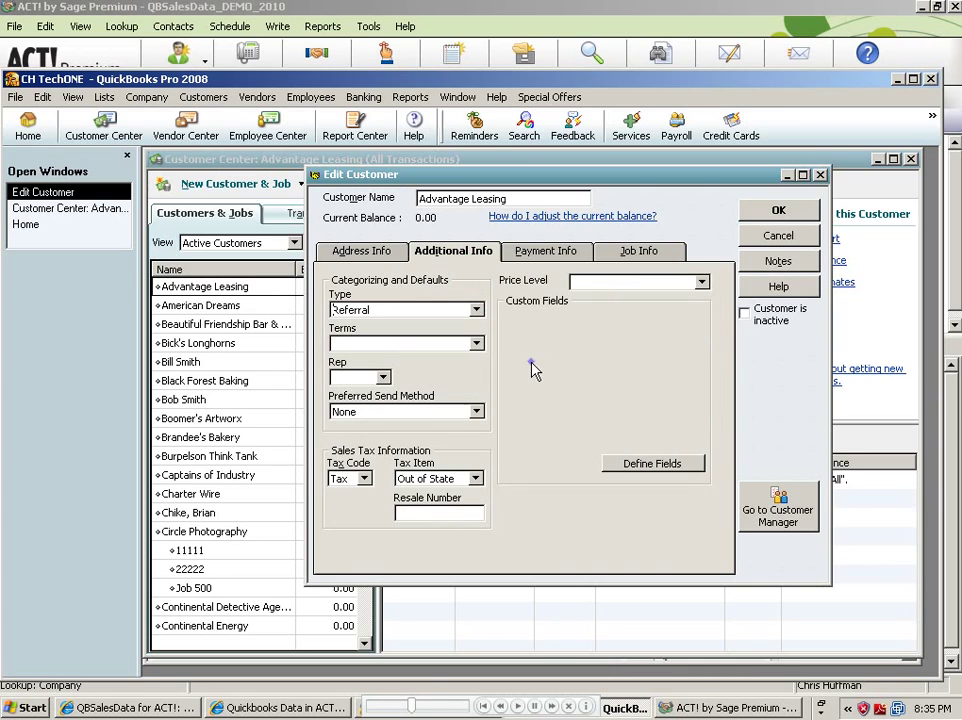
{"action": "left_click", "coordinate": [476, 343]}
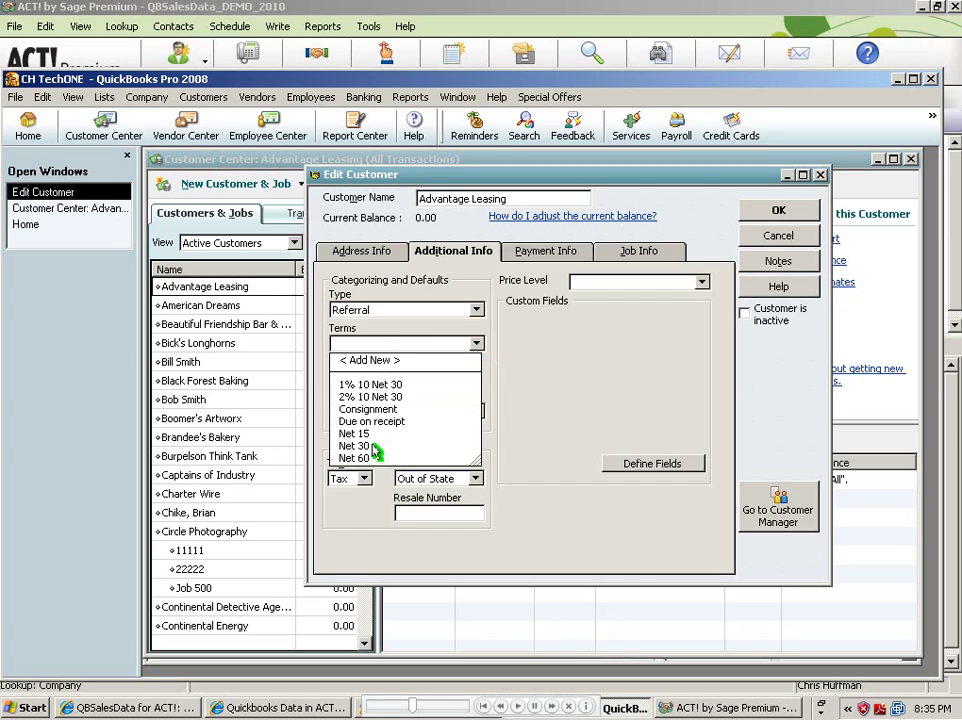
{"action": "left_click", "coordinate": [373, 447]}
{"action": "left_click", "coordinate": [383, 378]}
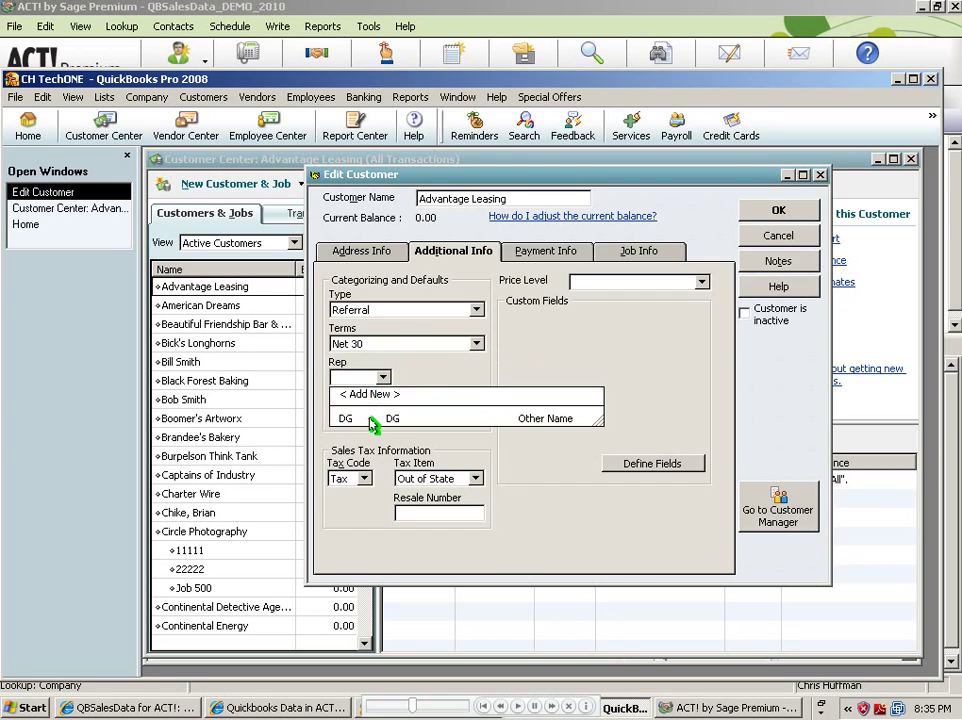
{"action": "left_click", "coordinate": [380, 414]}
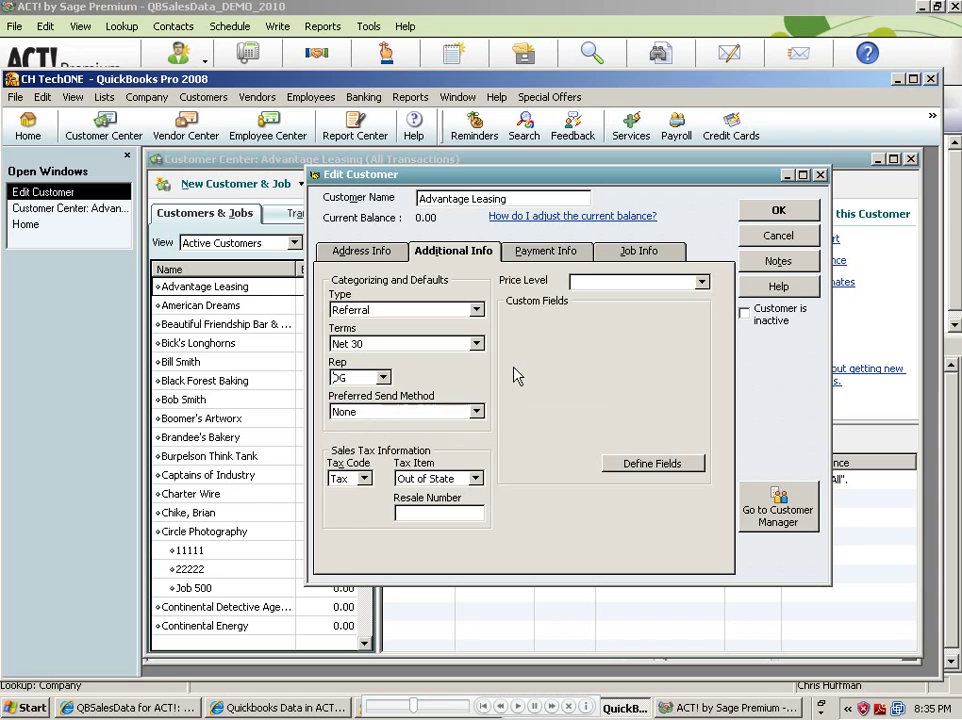
{"action": "left_click", "coordinate": [776, 211]}
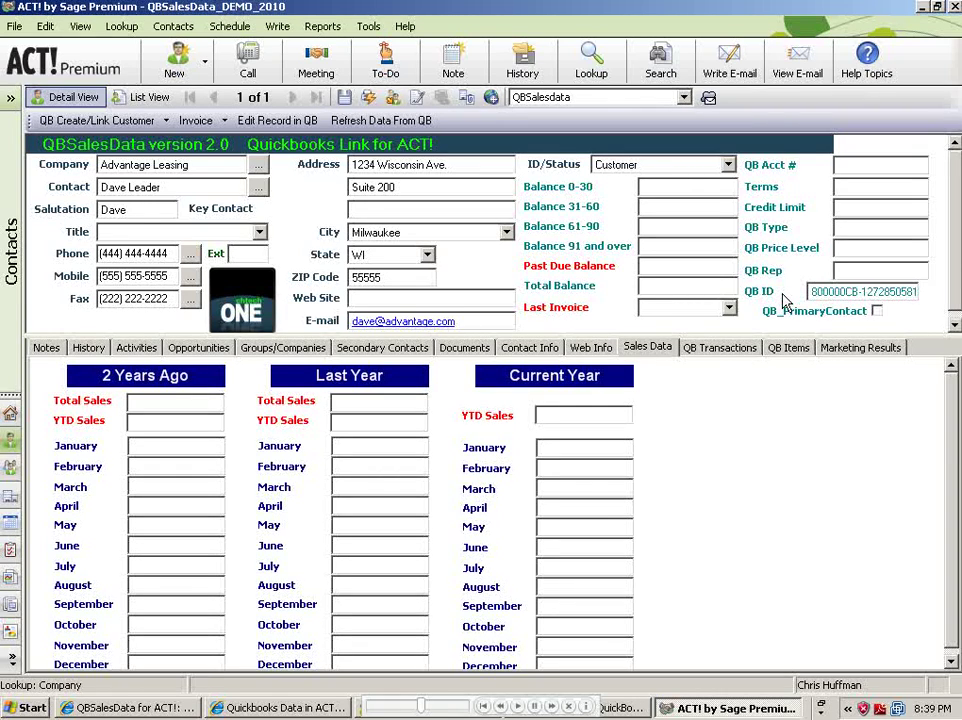
Refresh the contact's QuickBooks data, then start a new invoice for Advantage Leasing.
{"action": "left_click", "coordinate": [411, 122]}
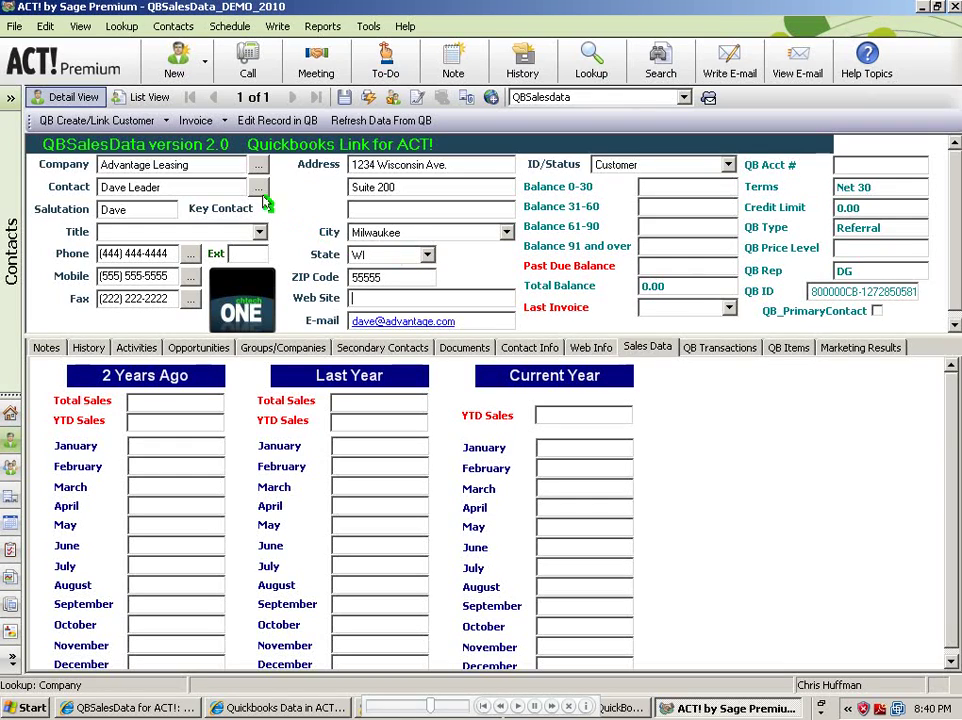
{"action": "left_click", "coordinate": [229, 121]}
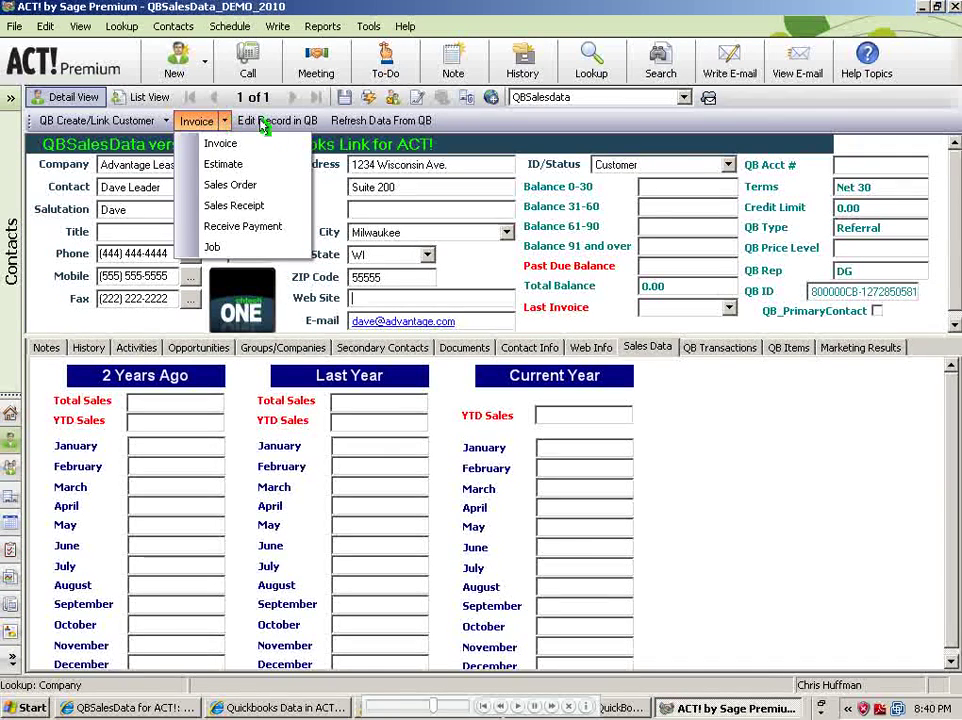
{"action": "left_click", "coordinate": [336, 192]}
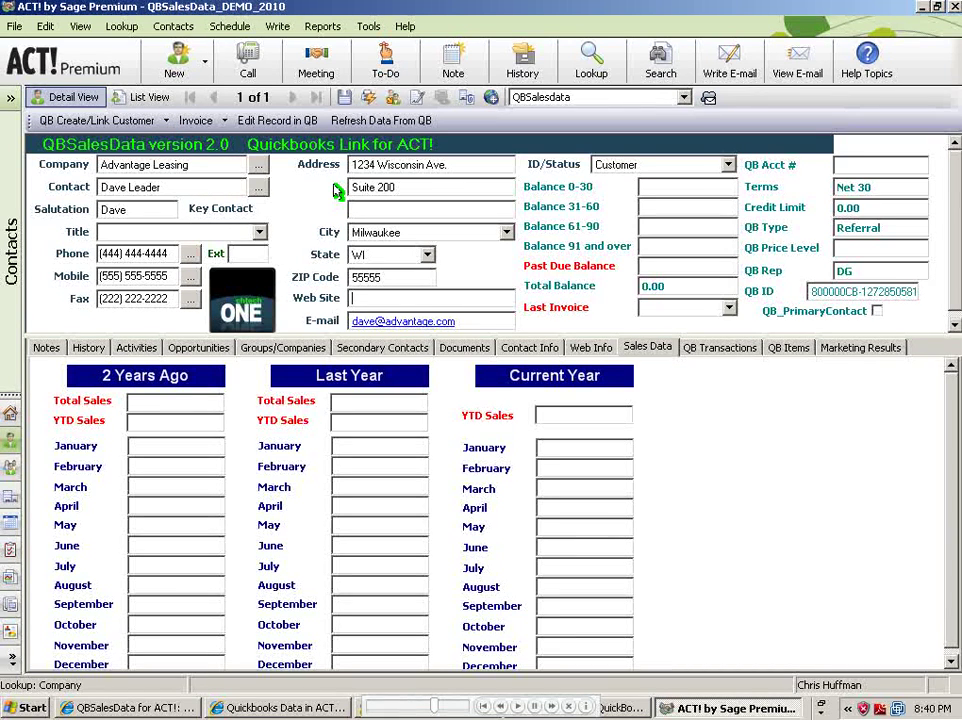
{"action": "left_click", "coordinate": [224, 121]}
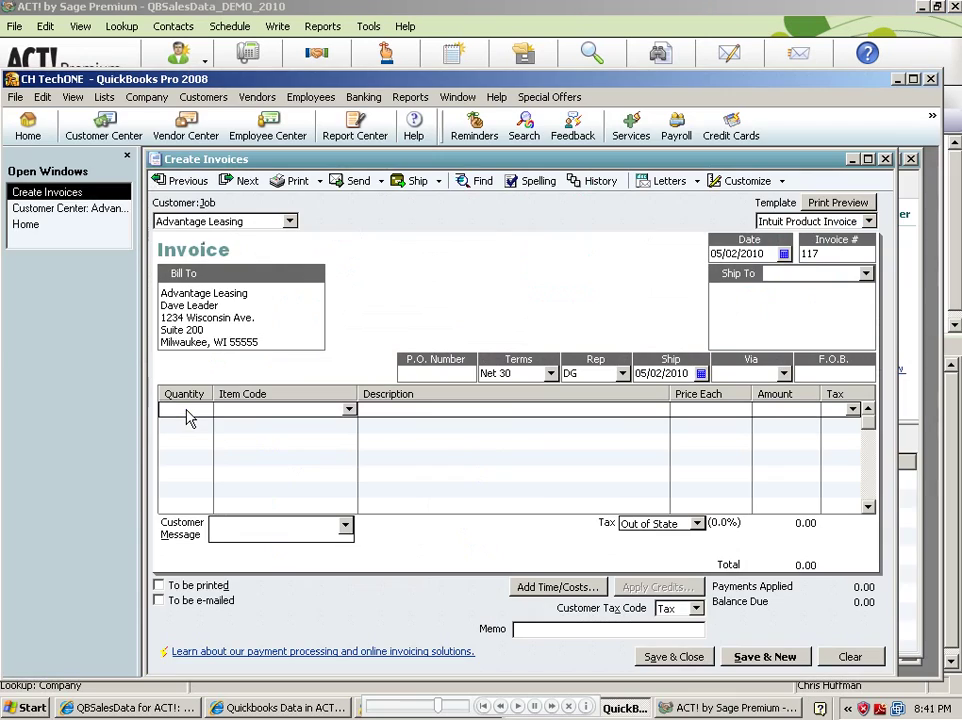
Bill 2 units of Consulting-100 on invoice 117 and save it.
{"action": "type", "text": "2"}
{"action": "left_click", "coordinate": [349, 410]}
{"action": "left_click", "coordinate": [300, 451]}
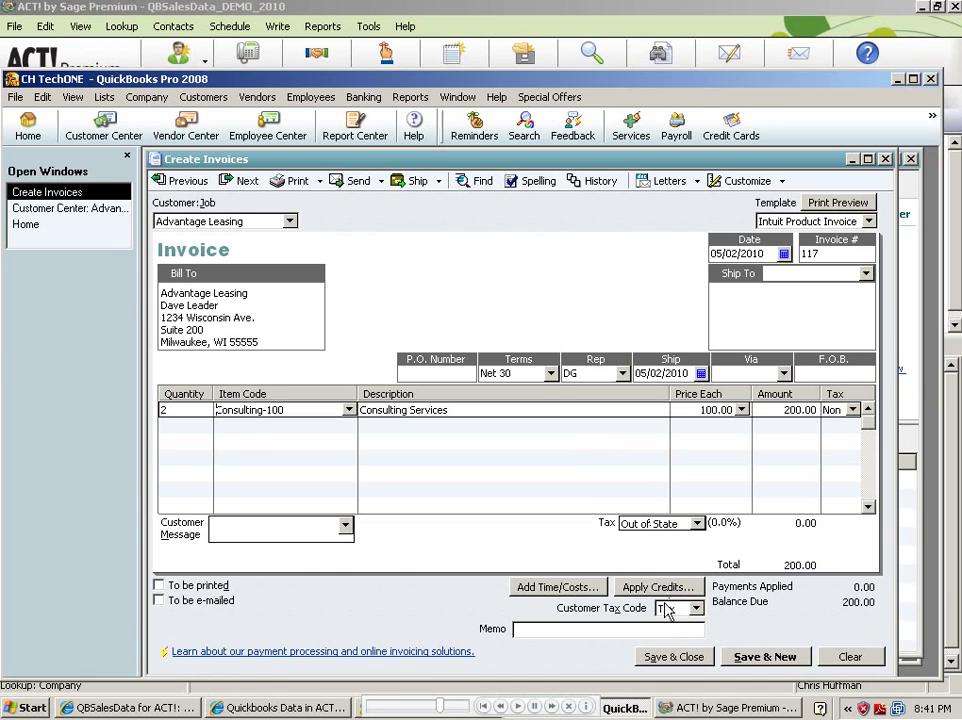
{"action": "left_click", "coordinate": [672, 656]}
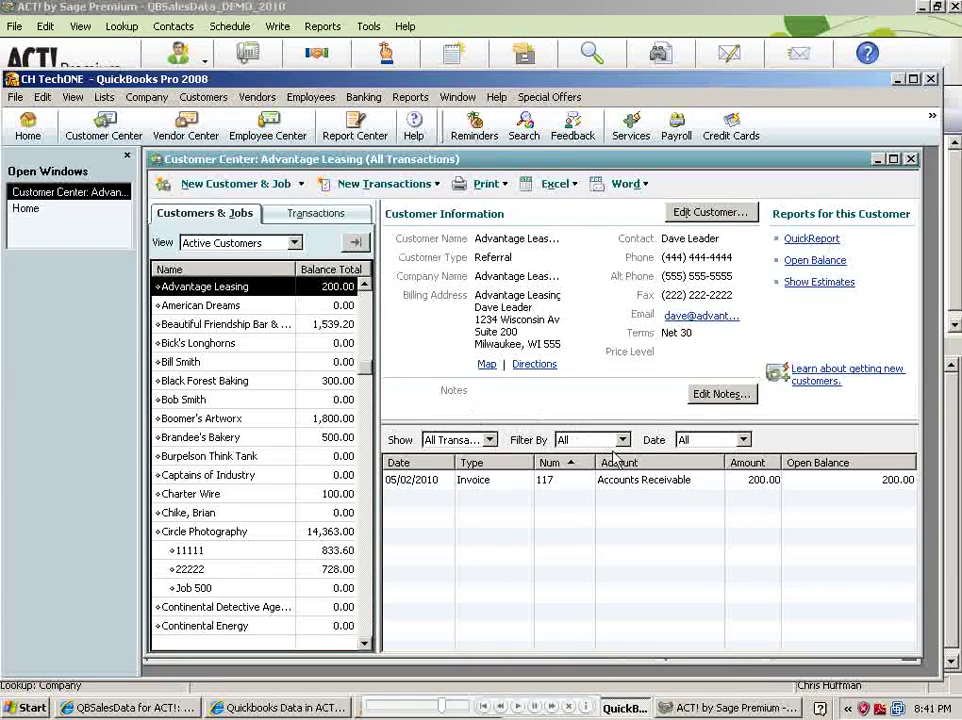
Back in ACT!, refresh Advantage Leasing to show the 200.00 balance and May sales.
{"action": "left_click", "coordinate": [695, 708]}
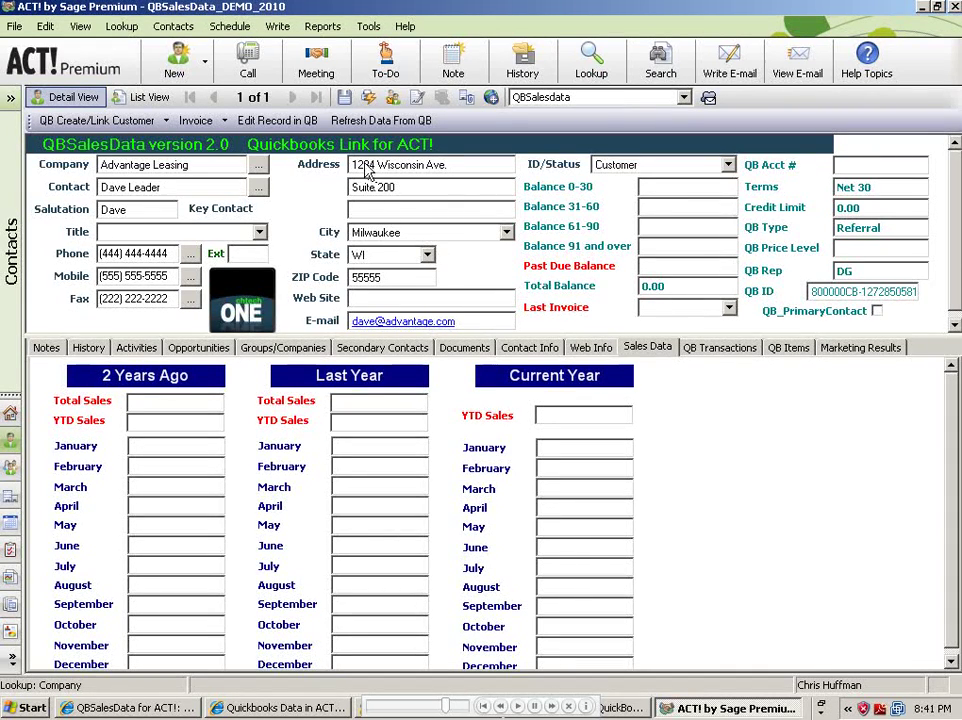
{"action": "left_click", "coordinate": [362, 121]}
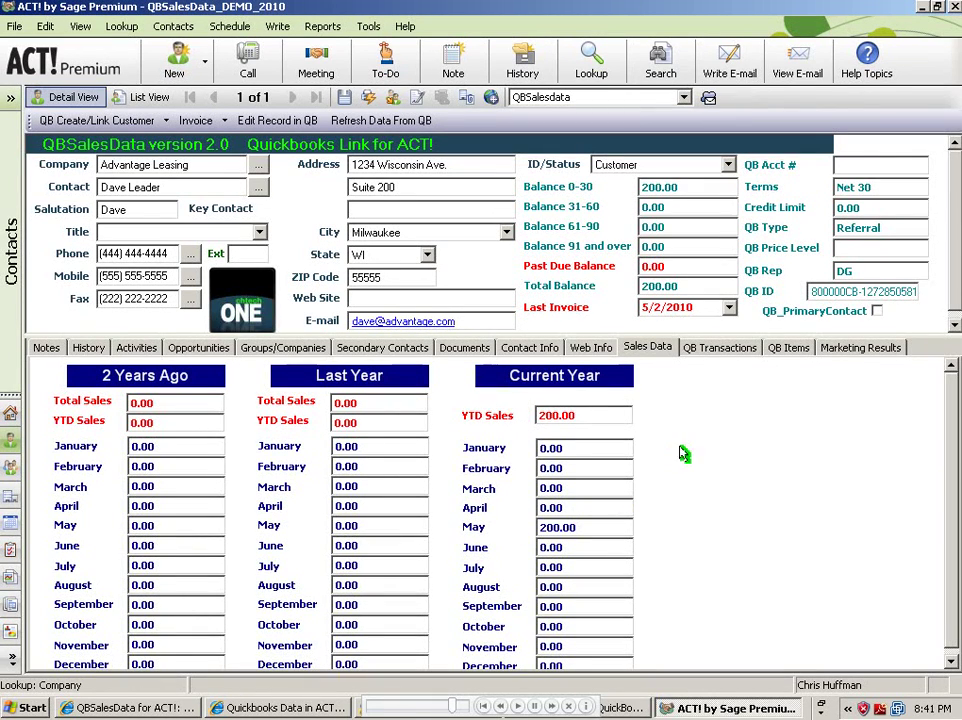
Show the QB Transactions list with invoice 117 for $200.00, glancing at QB Items.
{"action": "left_click", "coordinate": [711, 349]}
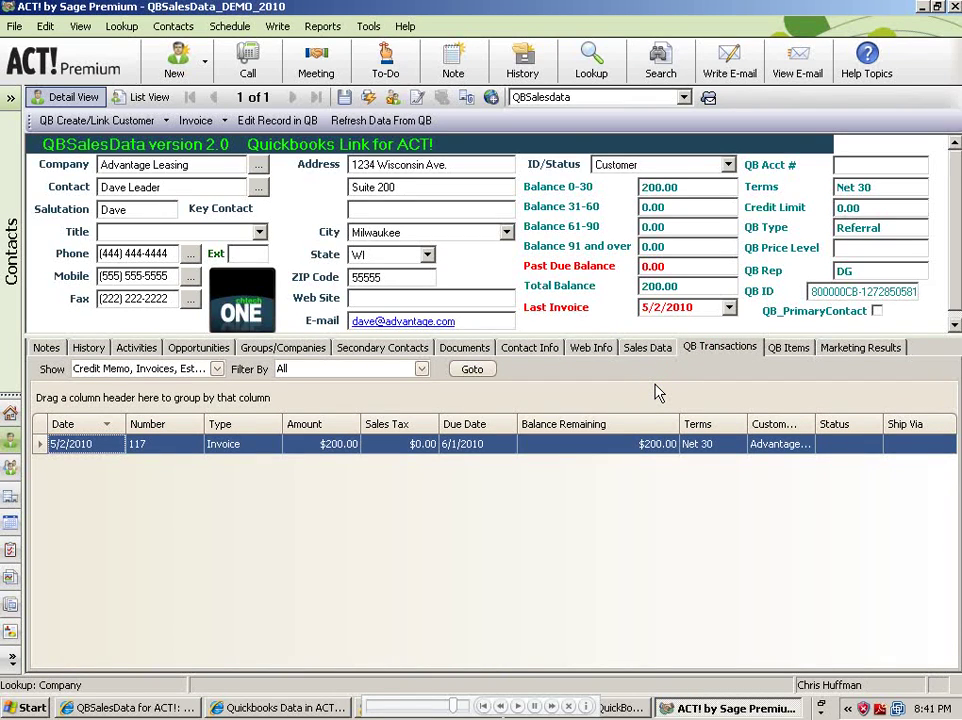
{"action": "left_click", "coordinate": [782, 350]}
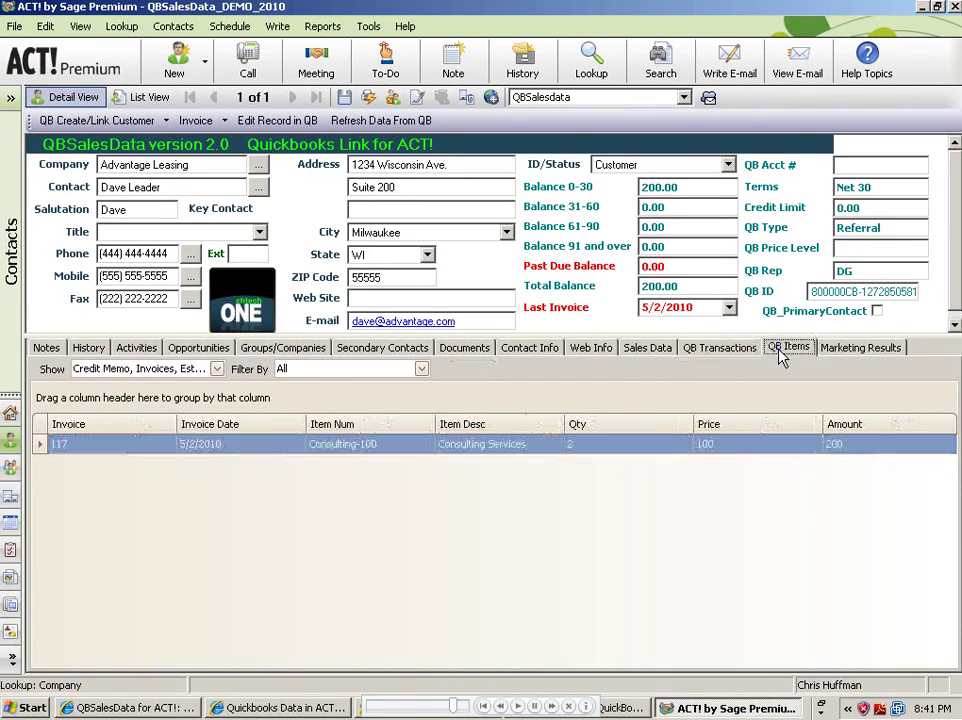
{"action": "left_click", "coordinate": [727, 350]}
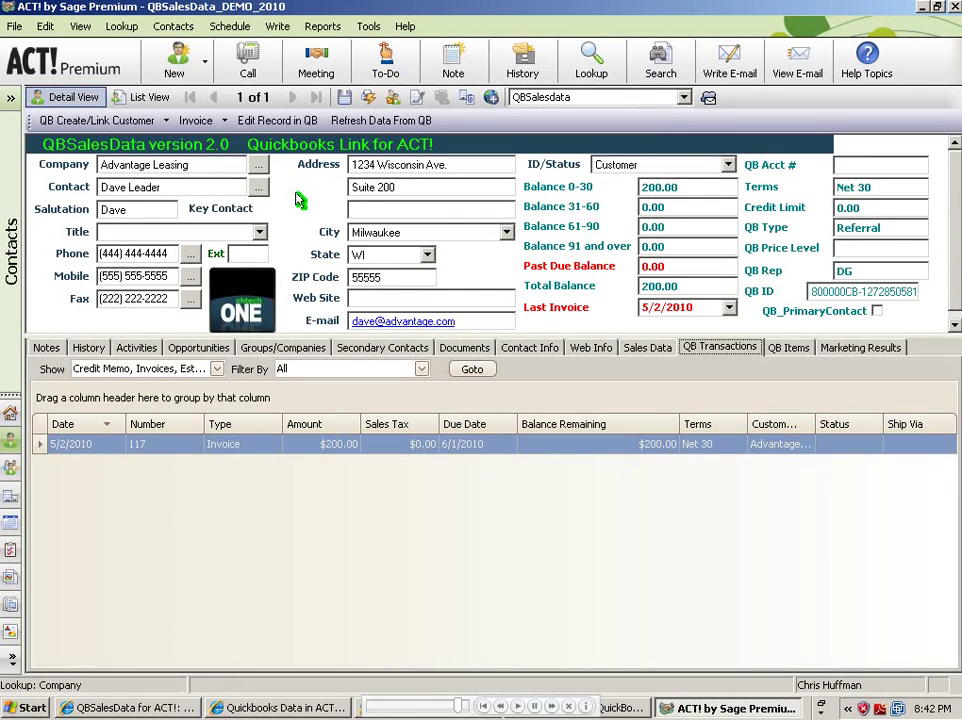
{"action": "left_click", "coordinate": [226, 121]}
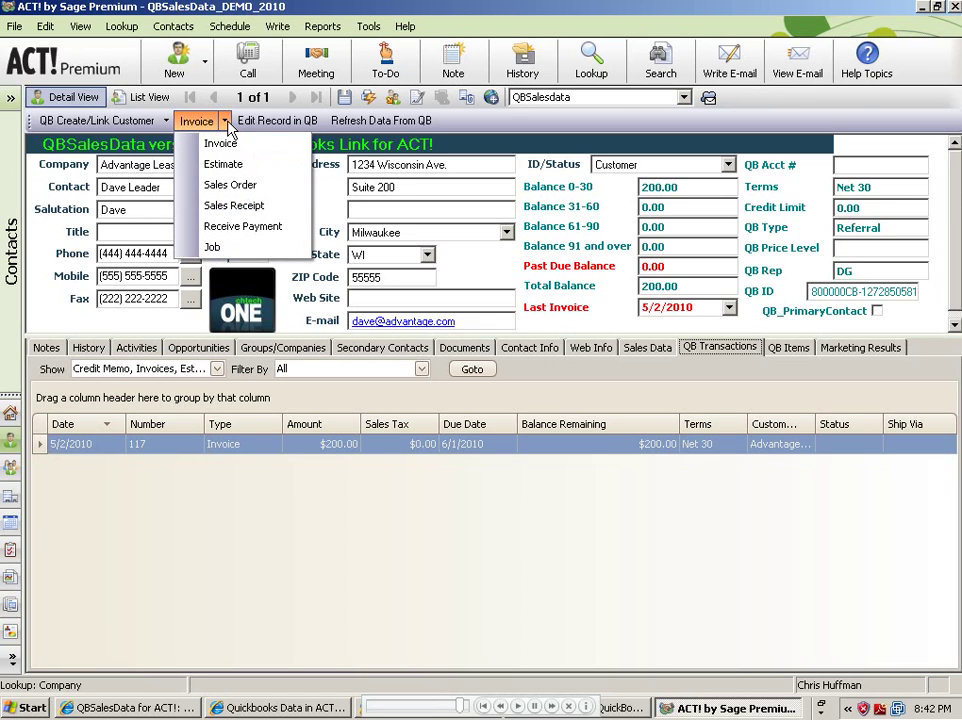
{"action": "left_click", "coordinate": [336, 175]}
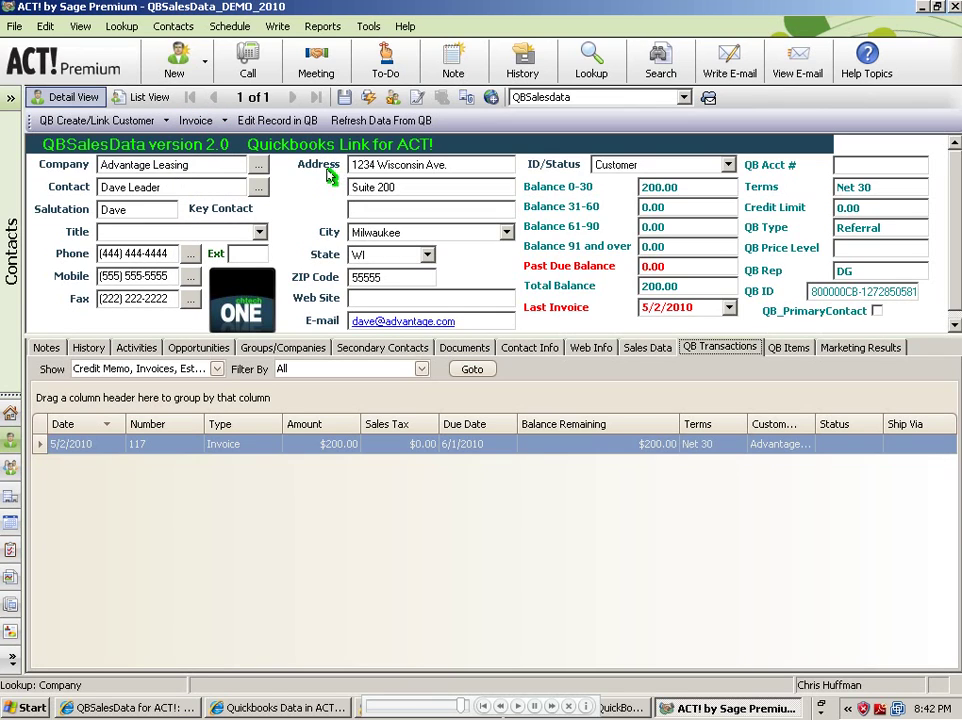